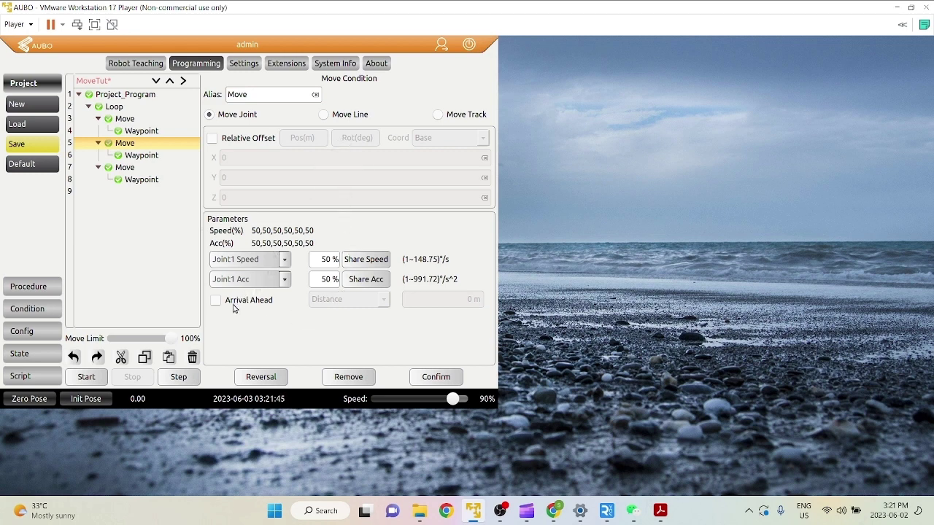
Enable Arrival Ahead on the middle Move, keeping Distance mode at 0 m
left_click(216, 300)
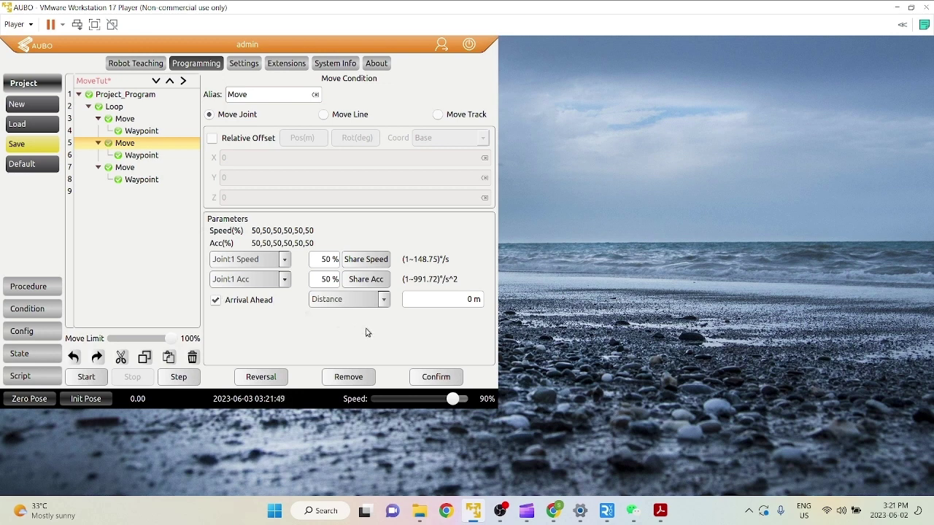
left_click(355, 299)
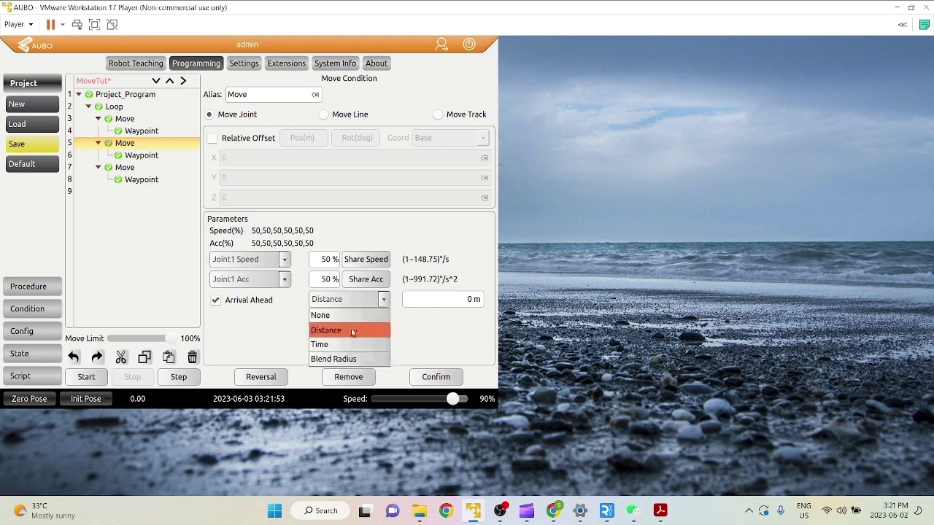
left_click(416, 349)
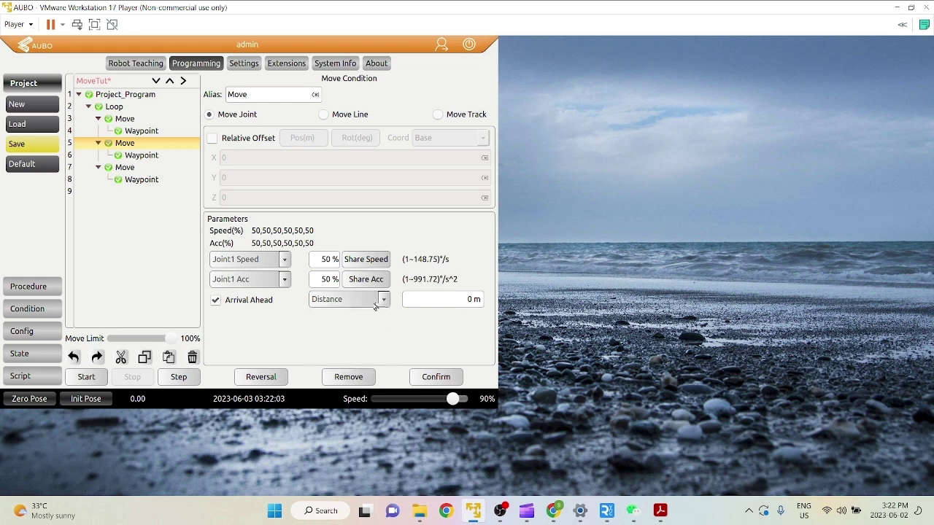
Leave the arrival distance at 0 m and save the MoveTut project
left_click(473, 300)
left_click(325, 337)
left_click(30, 144)
left_click(270, 211)
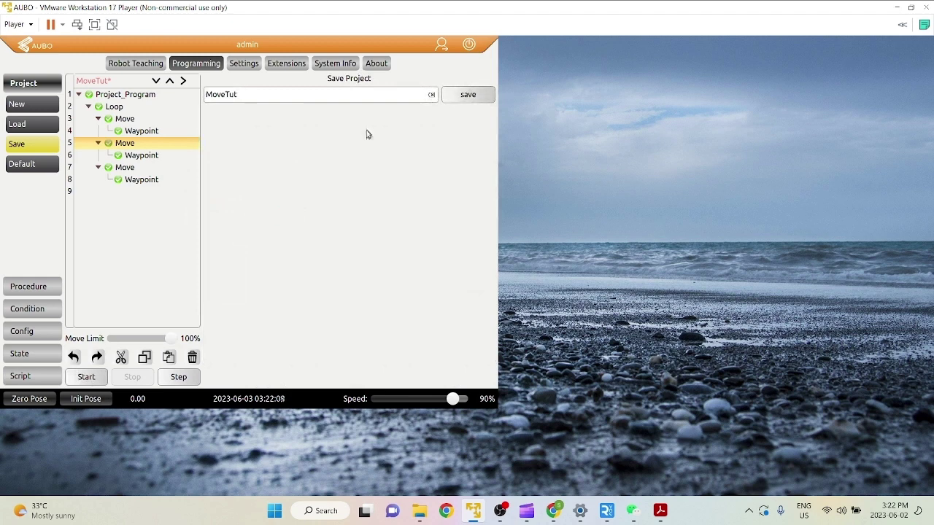
left_click(459, 96)
left_click(263, 212)
Run MoveTut from the ready pose in the simulator view, then stop it
left_click(86, 376)
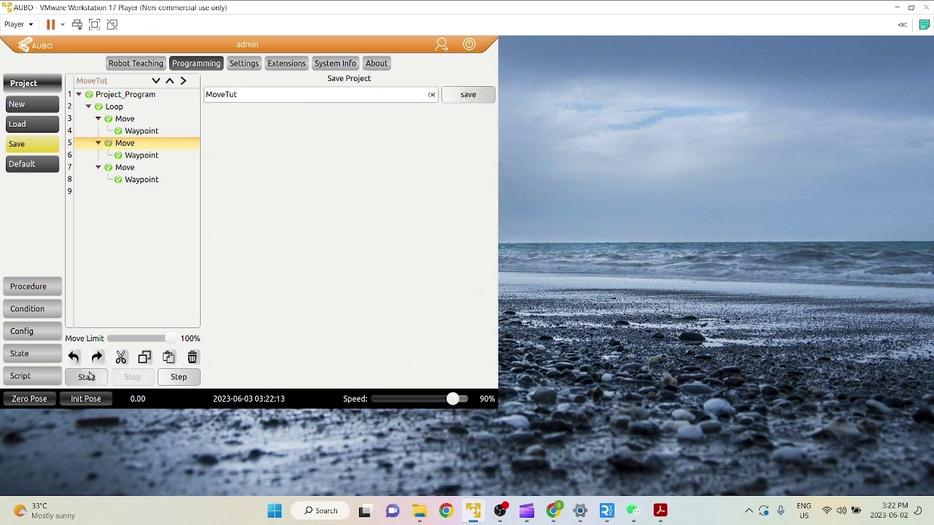
left_click_drag(255, 379, 256, 377)
left_click(91, 375)
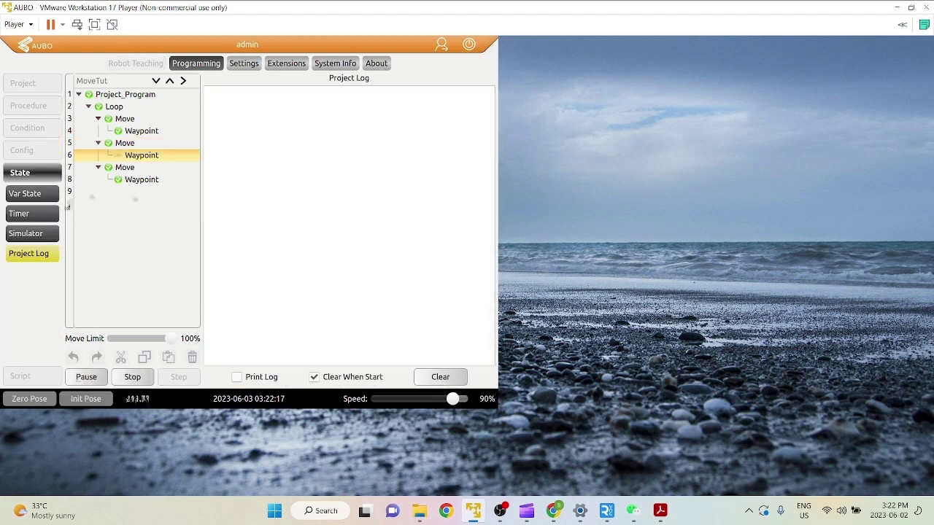
left_click(26, 233)
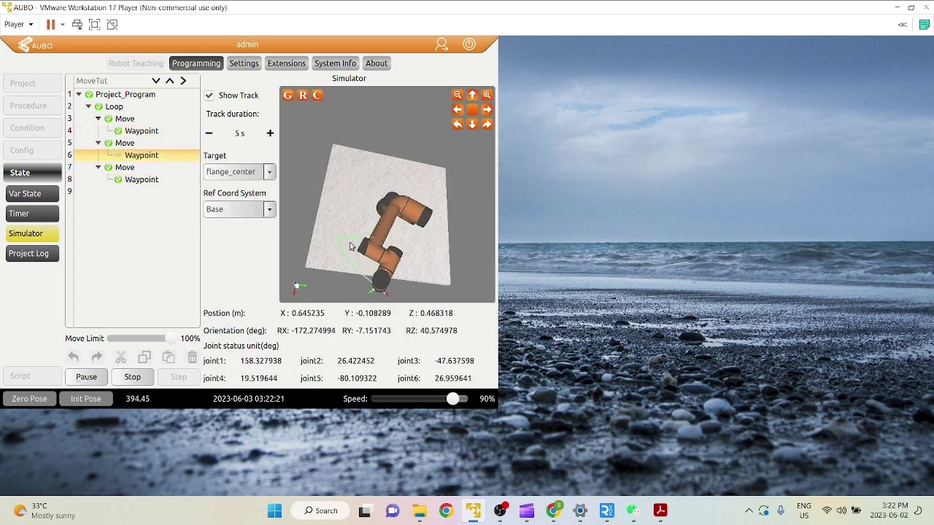
left_click(133, 377)
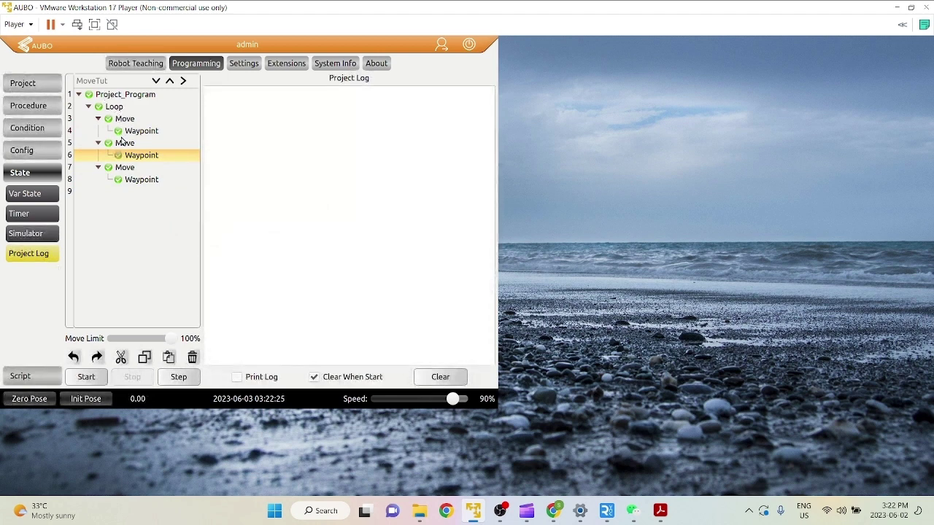
Enable Arrival Ahead on the middle Move at 0.15 m and start moving to the ready pose
left_click(126, 143)
left_click(248, 300)
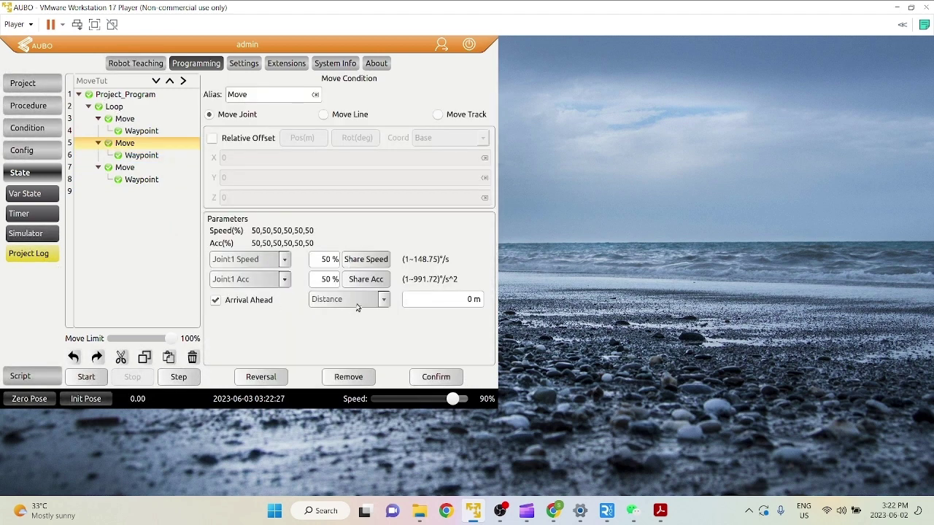
left_click(471, 300)
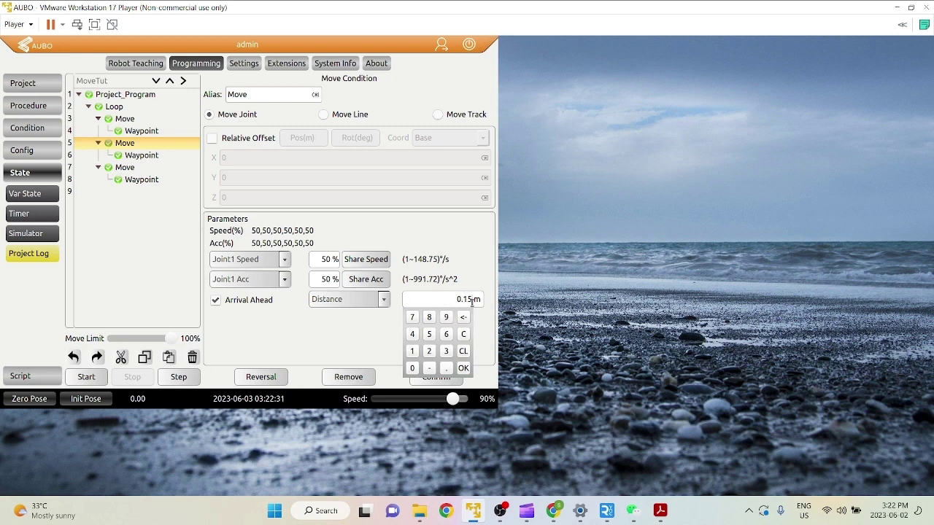
left_click(333, 334)
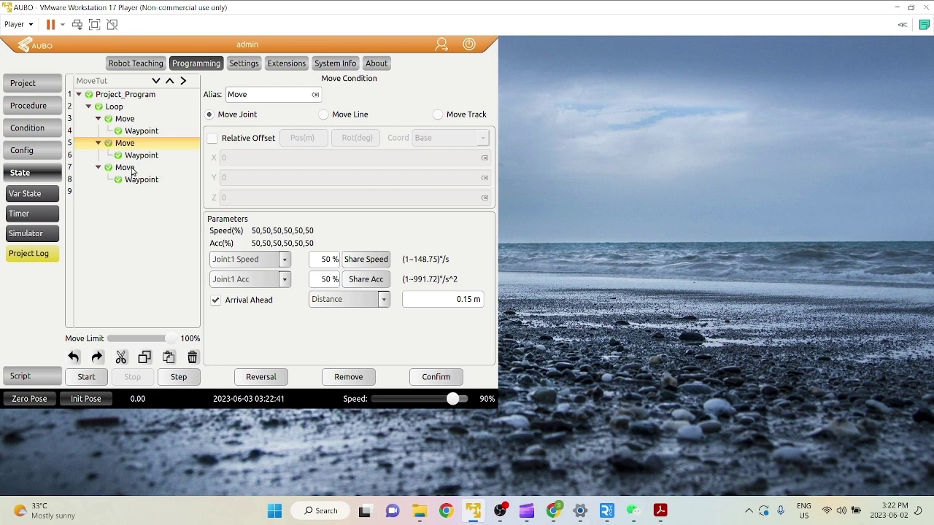
left_click(87, 376)
left_click(264, 382)
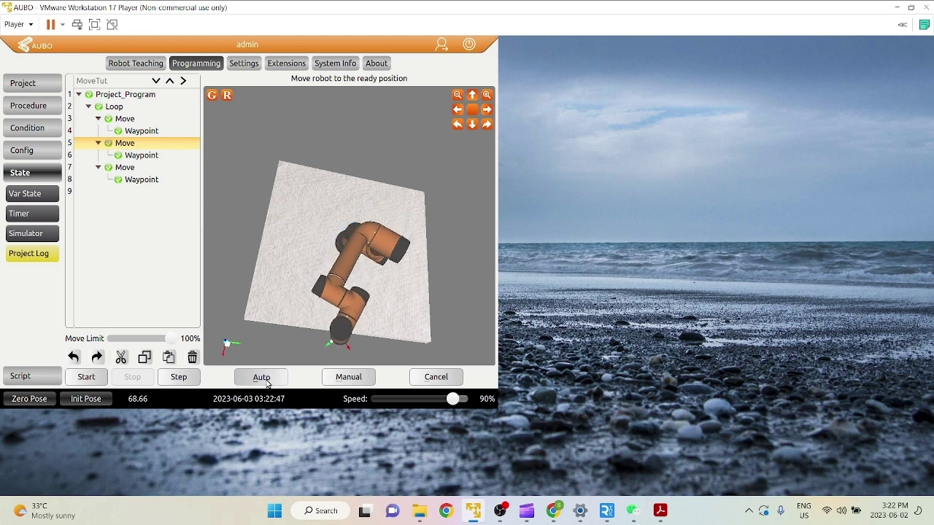
Save the middle Move's 0.15 m arrival condition, then attempt a run to reach the save prompt
left_click(126, 146)
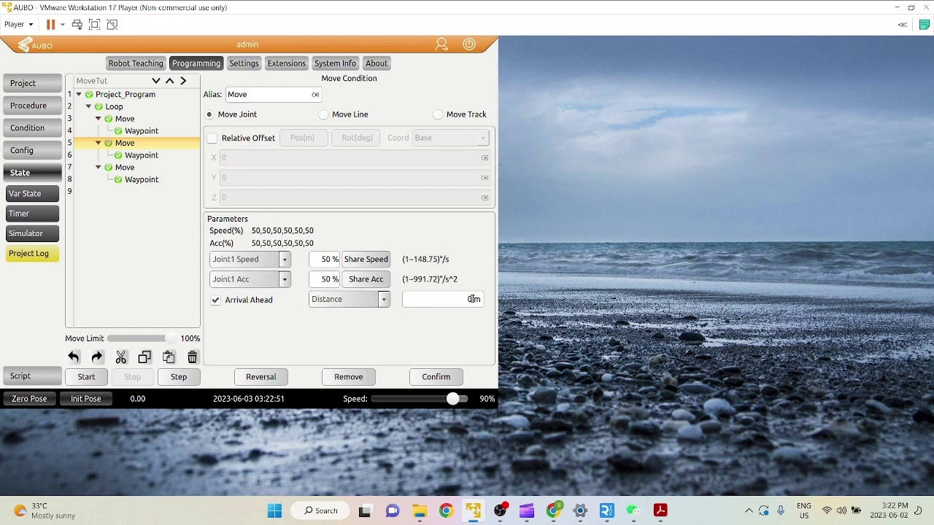
left_click(472, 300)
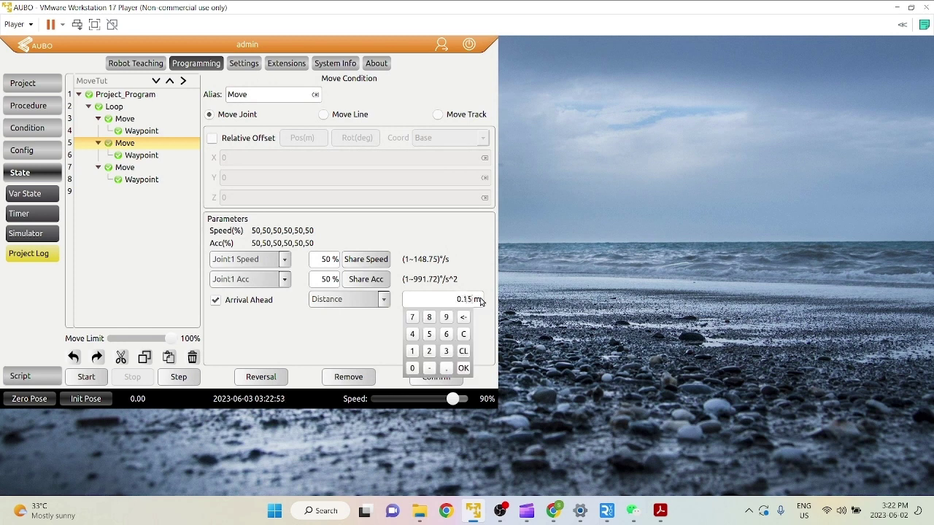
left_click(364, 331)
left_click(437, 376)
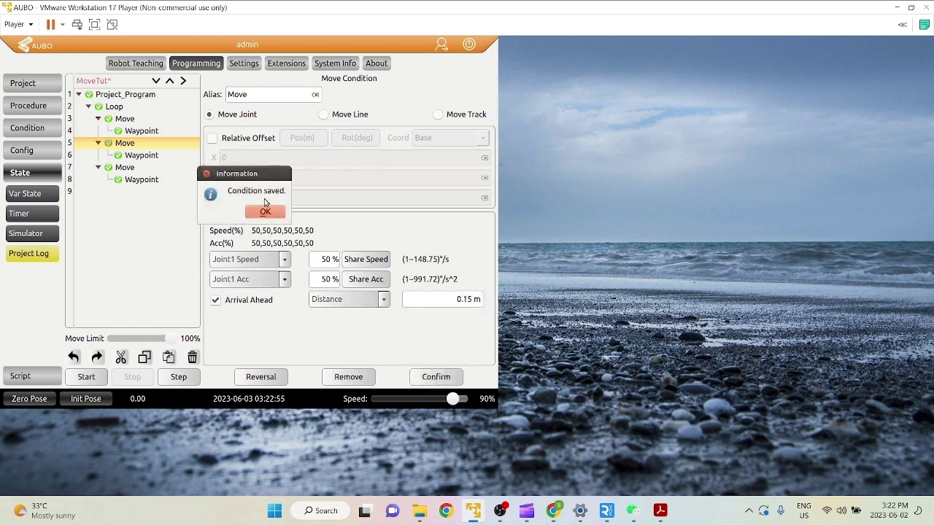
left_click(265, 207)
left_click(86, 378)
left_click(273, 211)
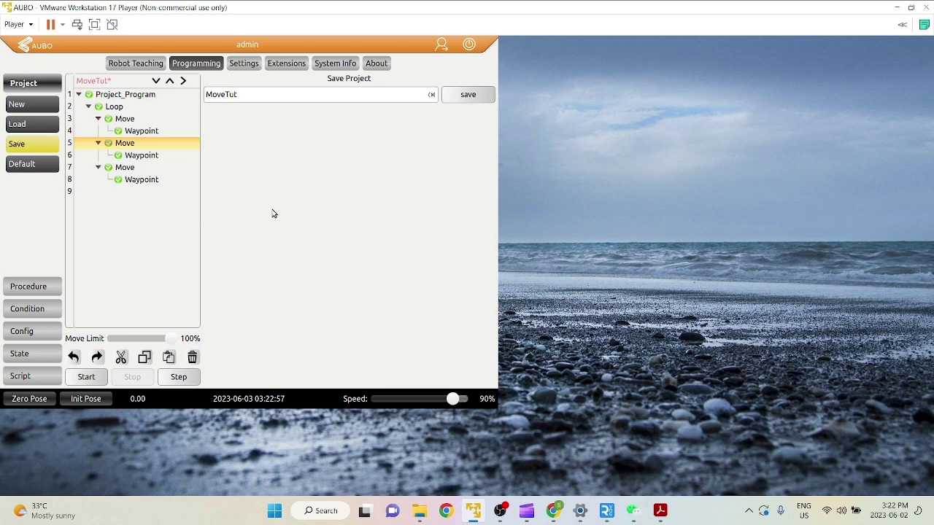
Save MoveTut with the 0.15 m arrival distance and watch it run in the simulator
left_click(469, 98)
left_click(261, 212)
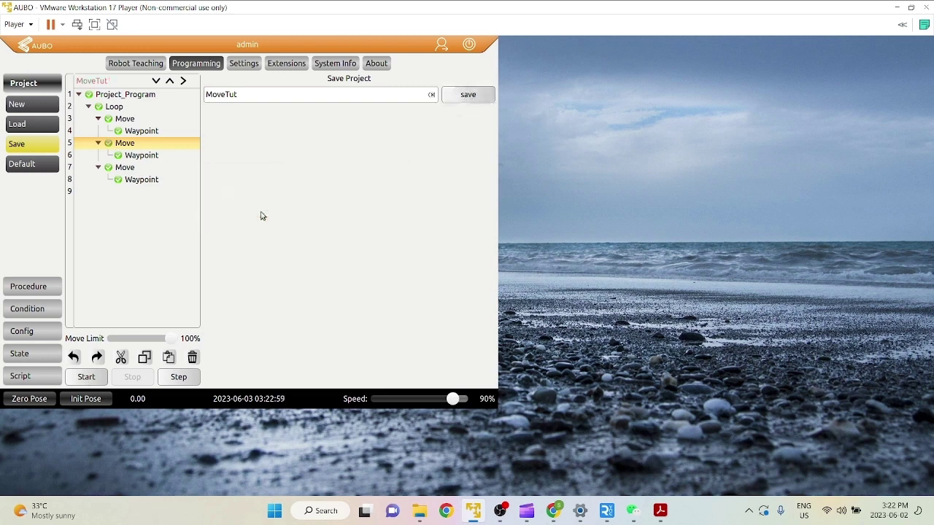
left_click(86, 377)
left_click(26, 234)
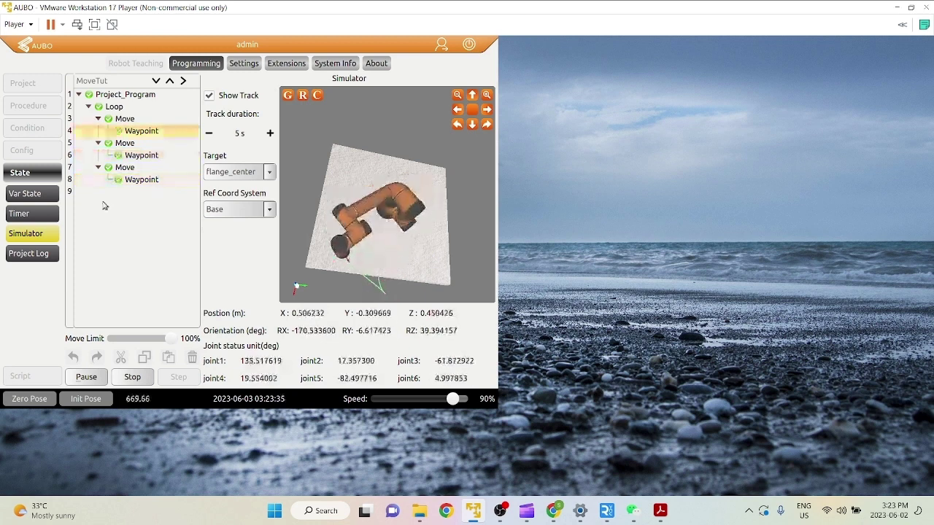
Stop the run and confirm the middle Move's arrival mode remains Distance
left_click(131, 376)
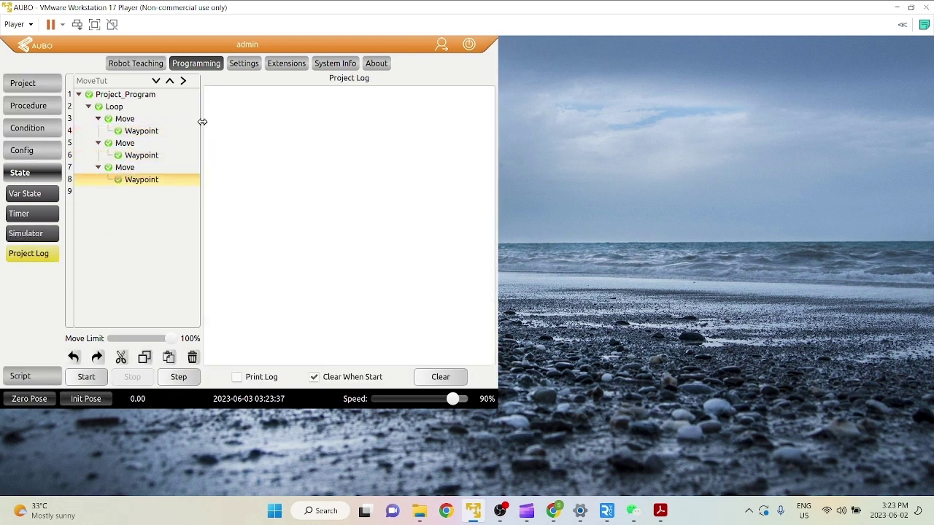
left_click(124, 143)
left_click(347, 299)
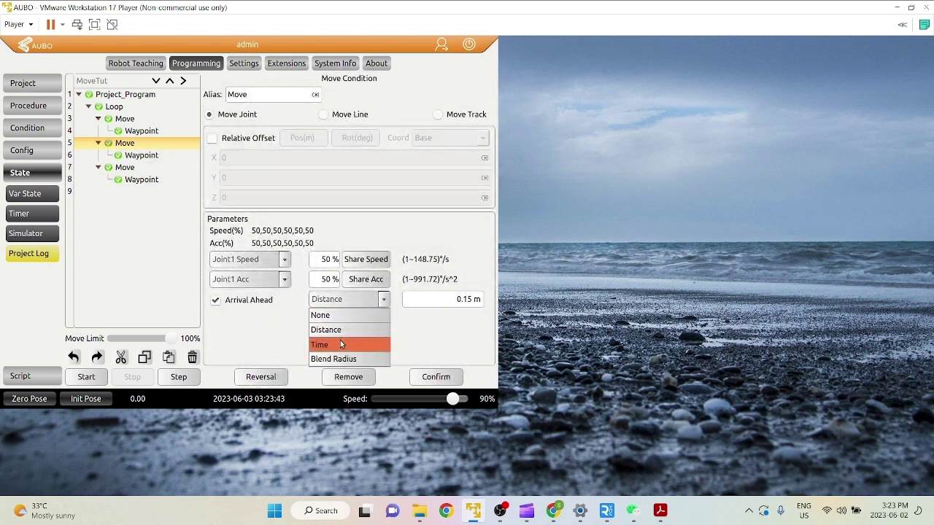
left_click(267, 335)
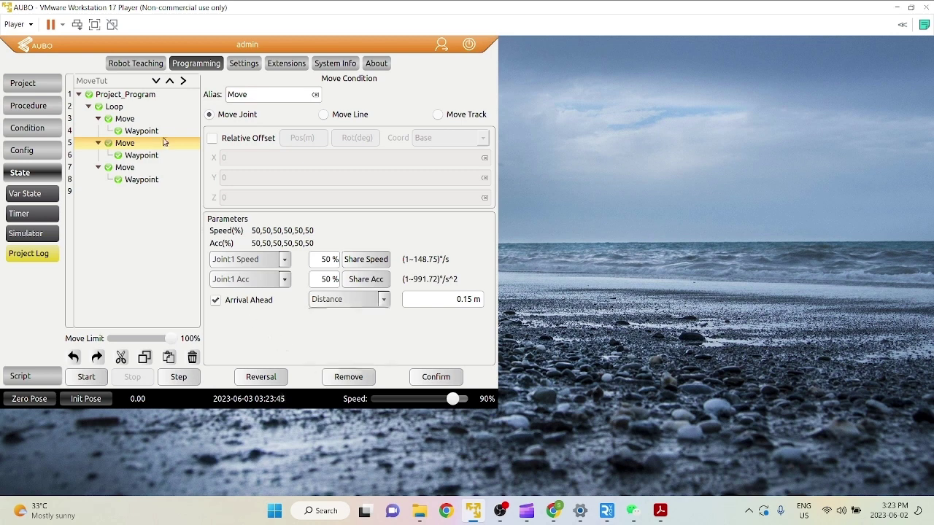
Make the first Move a Move Line and save its condition
left_click(124, 120)
left_click(324, 116)
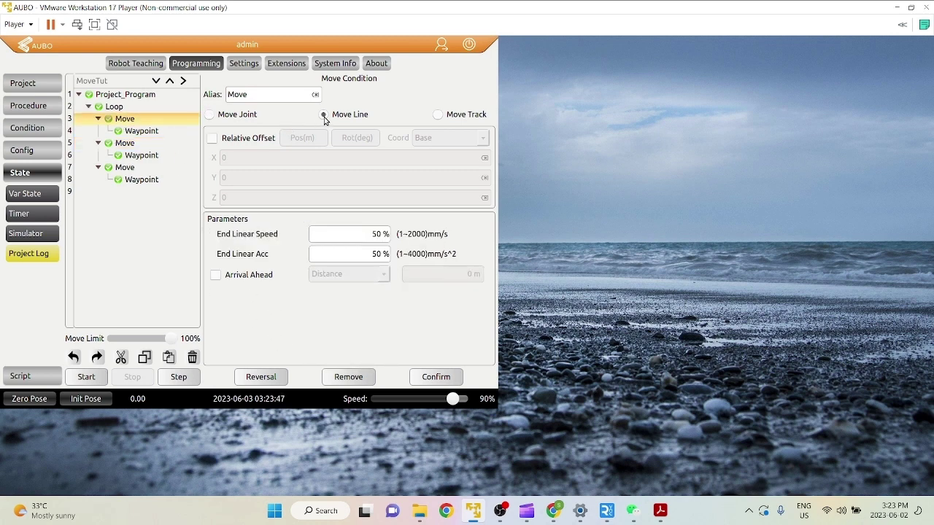
left_click(436, 377)
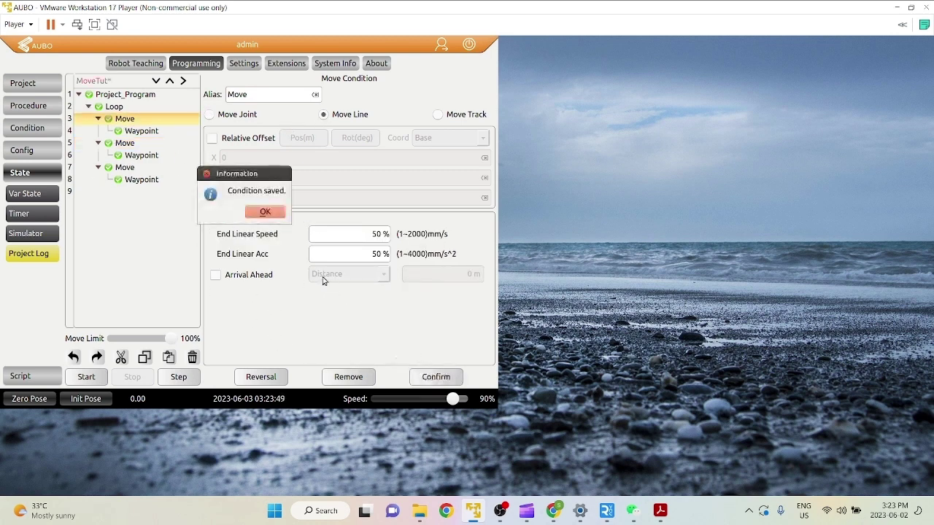
left_click(265, 211)
Make the middle Move a Move Line with Arrival Ahead turned off, saving its condition
left_click(124, 144)
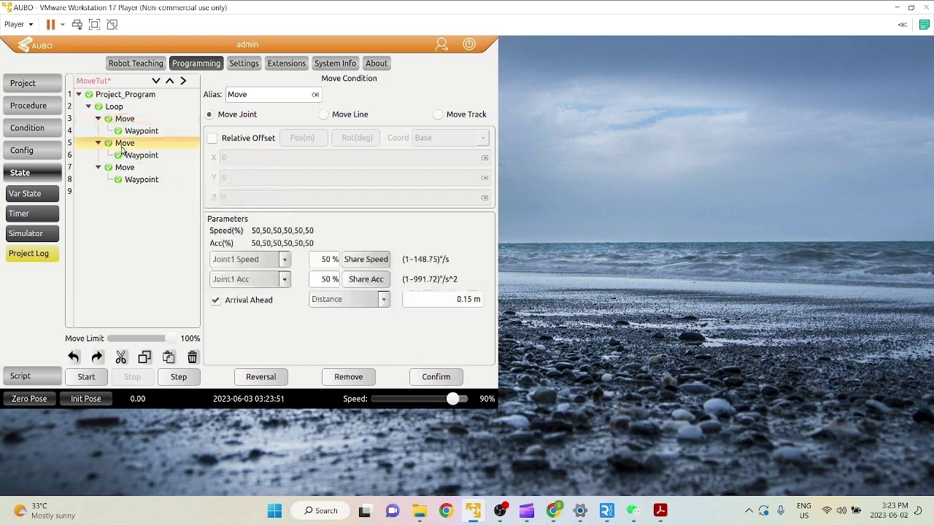
left_click(337, 116)
left_click(437, 375)
left_click(251, 213)
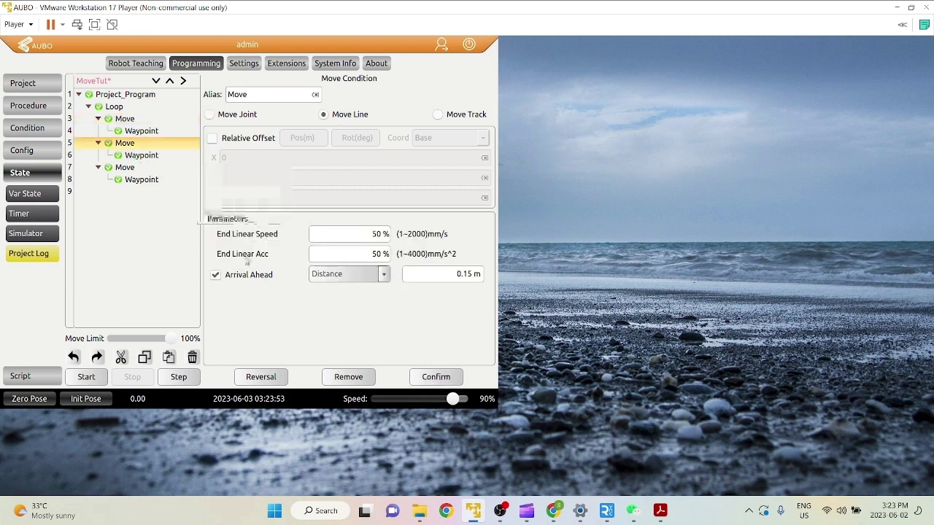
left_click(240, 275)
left_click(430, 378)
left_click(263, 212)
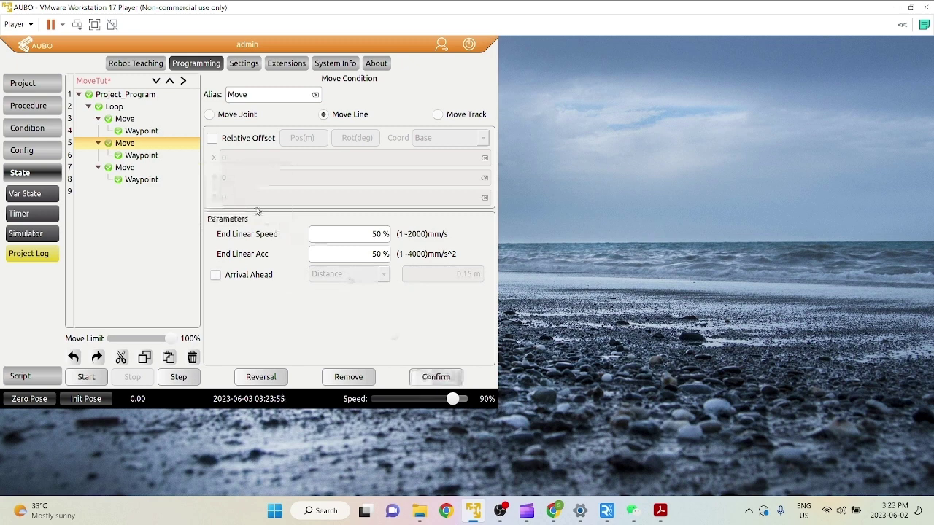
Save the third Move's condition and attempt a run, acknowledging the save request
left_click(133, 167)
left_click(427, 373)
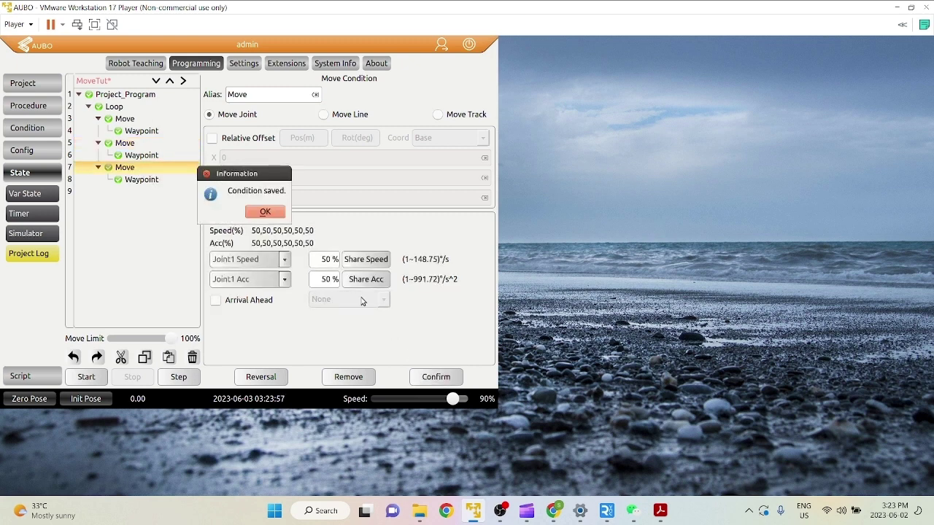
left_click(264, 211)
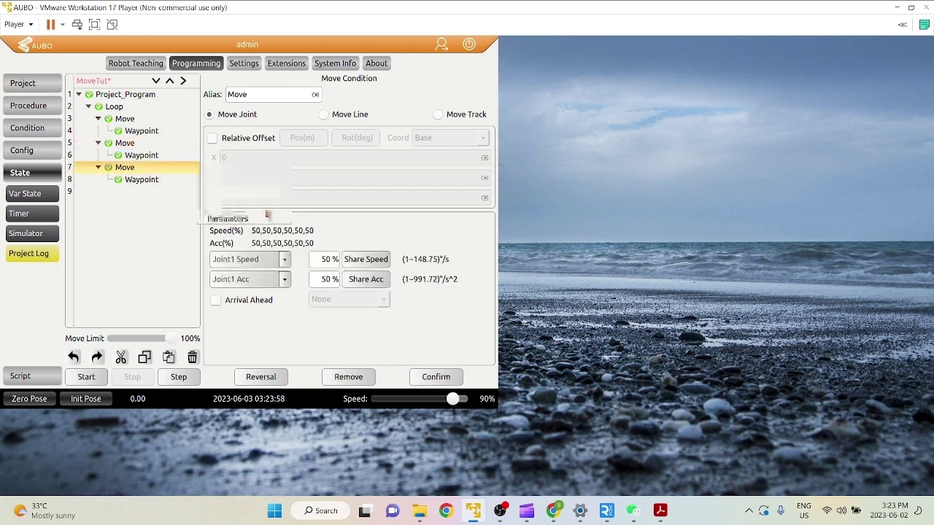
left_click(98, 375)
left_click(261, 213)
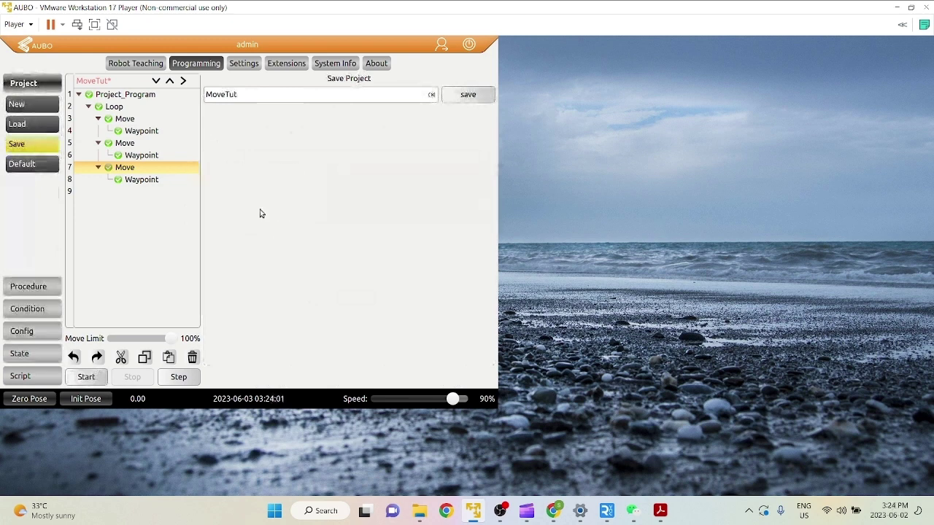
Make the third Move a Move Line, save it, and review the second and first Moves
left_click(124, 168)
left_click(339, 115)
left_click(430, 380)
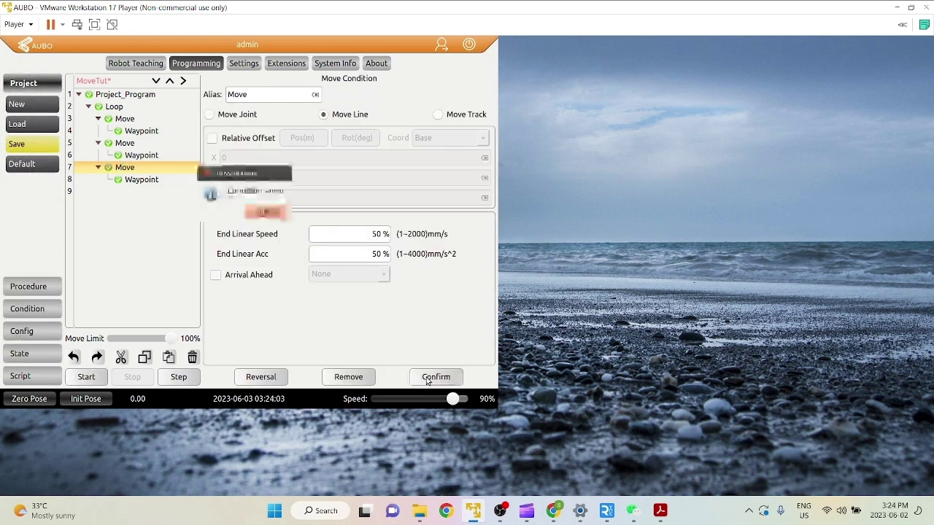
left_click(259, 213)
left_click(124, 143)
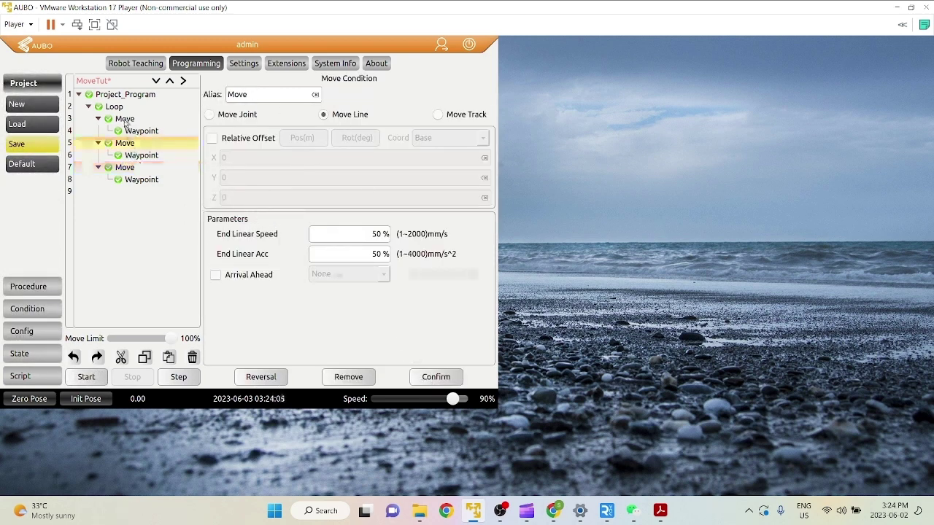
left_click(124, 119)
Save the MoveTut project from the save page
left_click(33, 144)
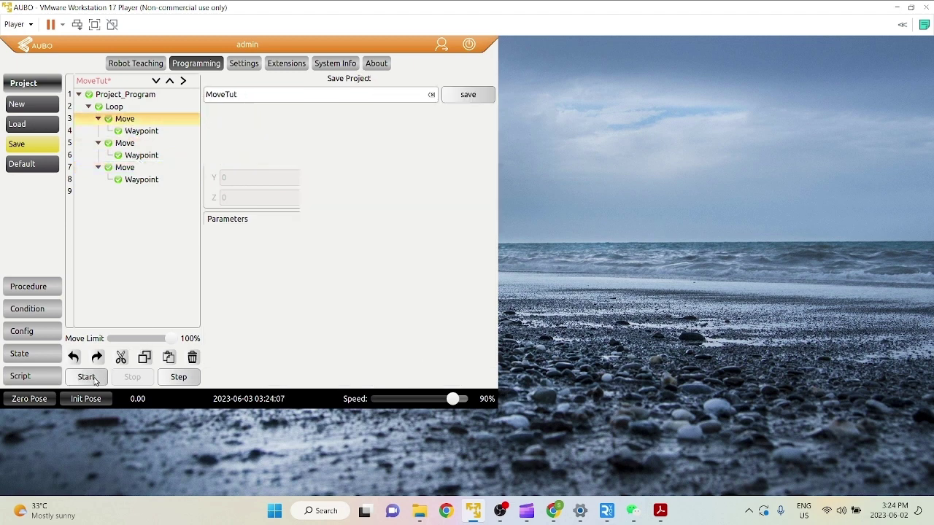
left_click(264, 212)
left_click(468, 94)
left_click(262, 212)
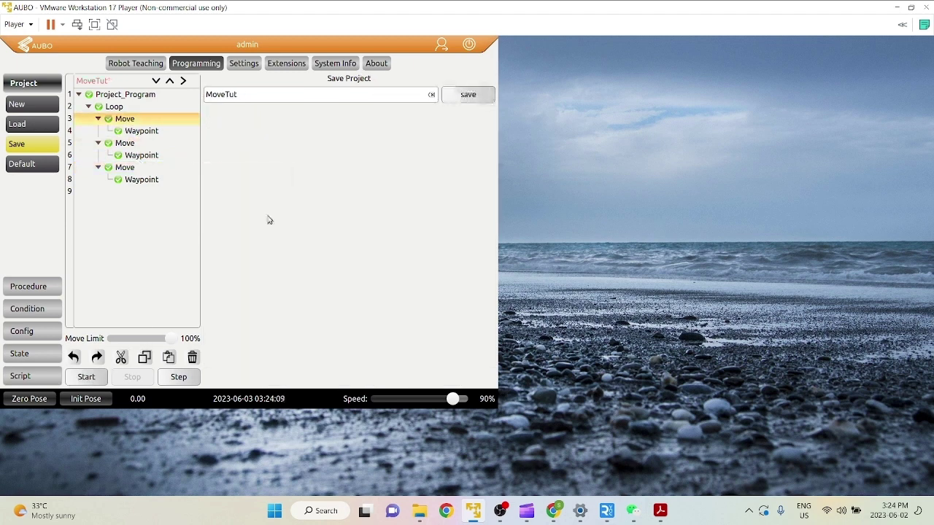
Run MoveTut in the simulator view, then stop it
left_click(89, 377)
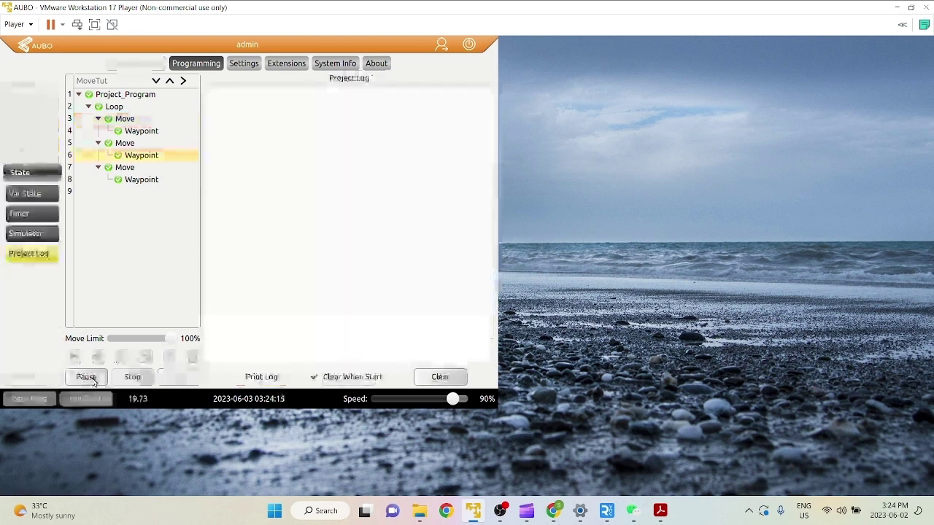
left_click(26, 233)
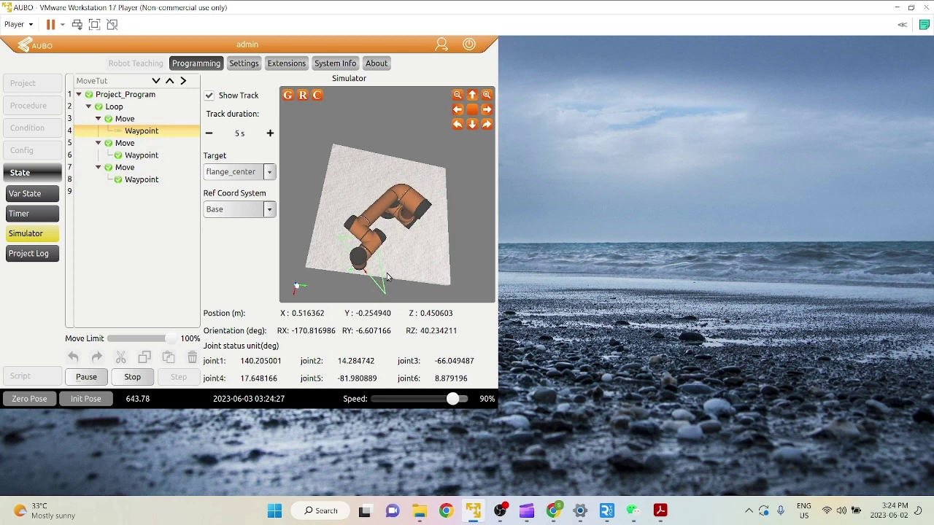
left_click(148, 380)
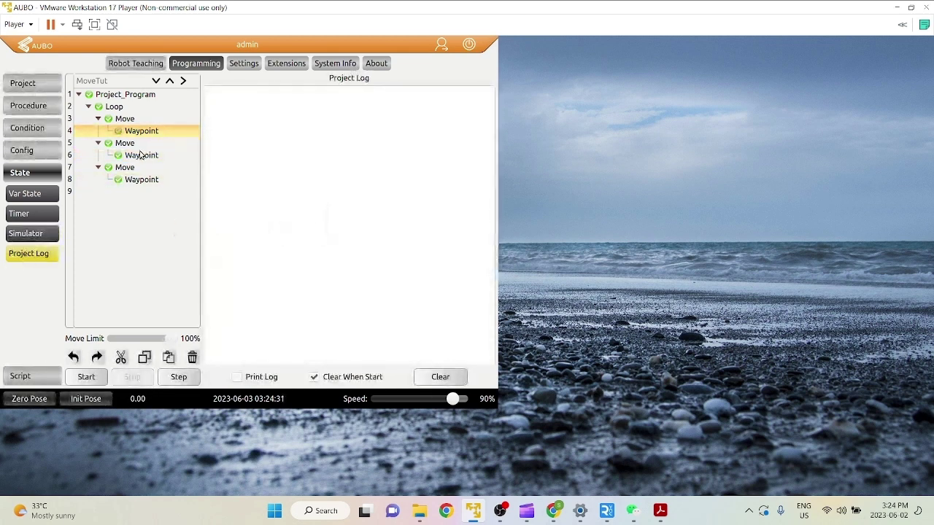
Set the middle Move's Arrival Ahead to Blend Radius at 0.0450 m and save its condition
left_click(141, 156)
left_click(132, 146)
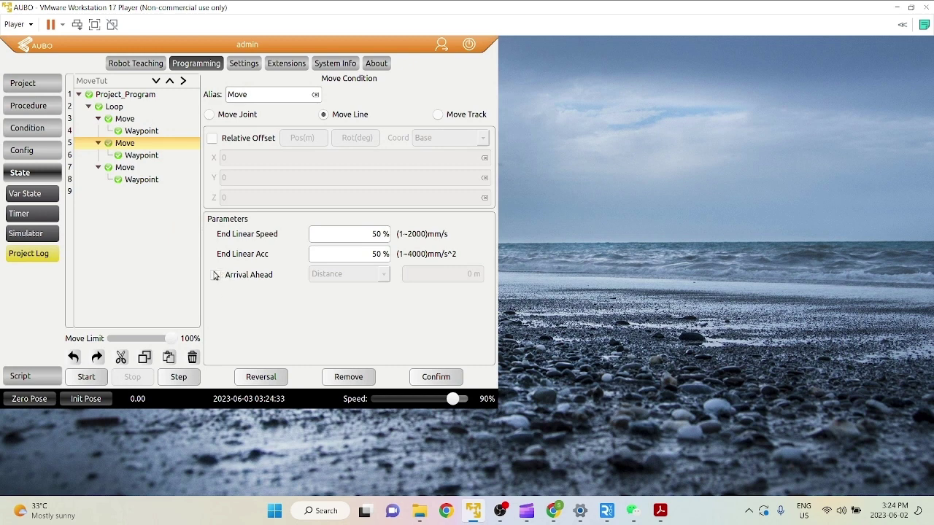
left_click(215, 275)
left_click(349, 274)
left_click(350, 334)
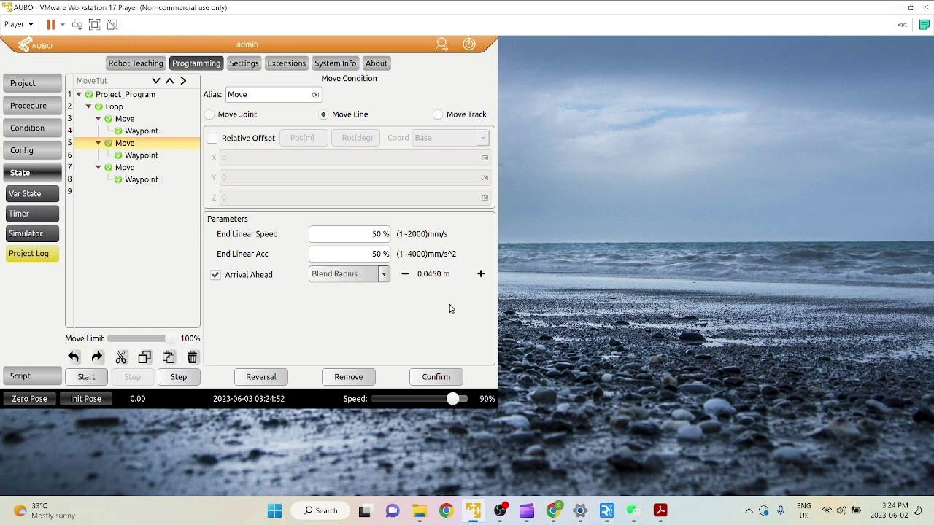
left_click(425, 380)
left_click(261, 211)
Save the MoveTut project after the save reminder
left_click(85, 378)
left_click(271, 212)
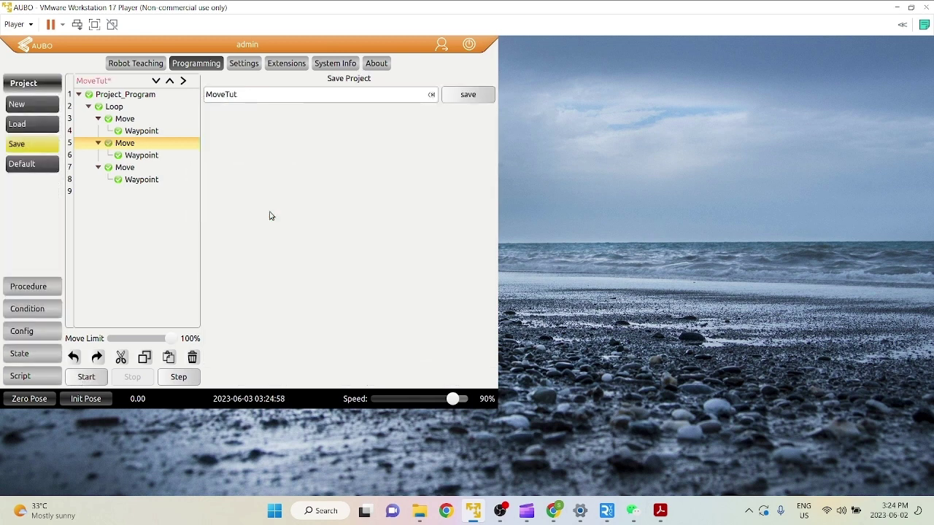
left_click(462, 93)
left_click(260, 211)
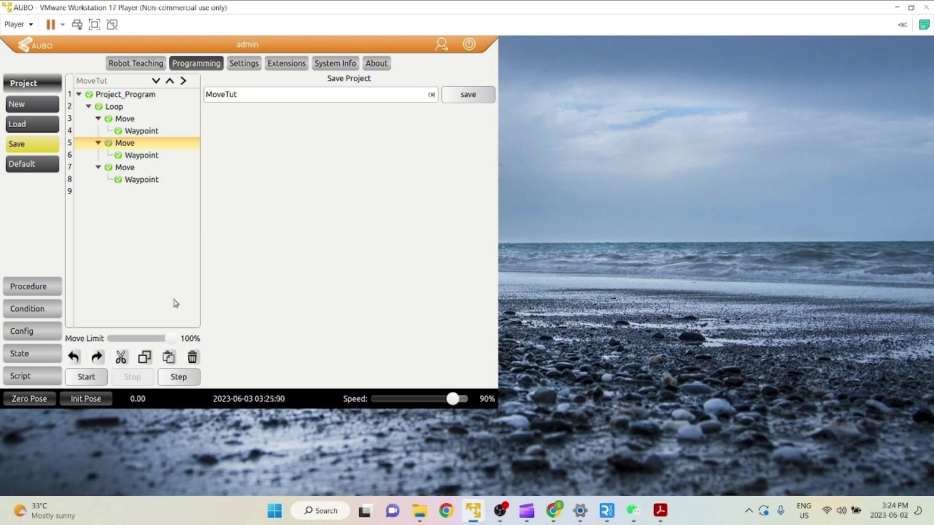
Run MoveTut from the ready position and watch the 0.0450 m blend in the simulator
left_click(86, 376)
left_click(250, 374)
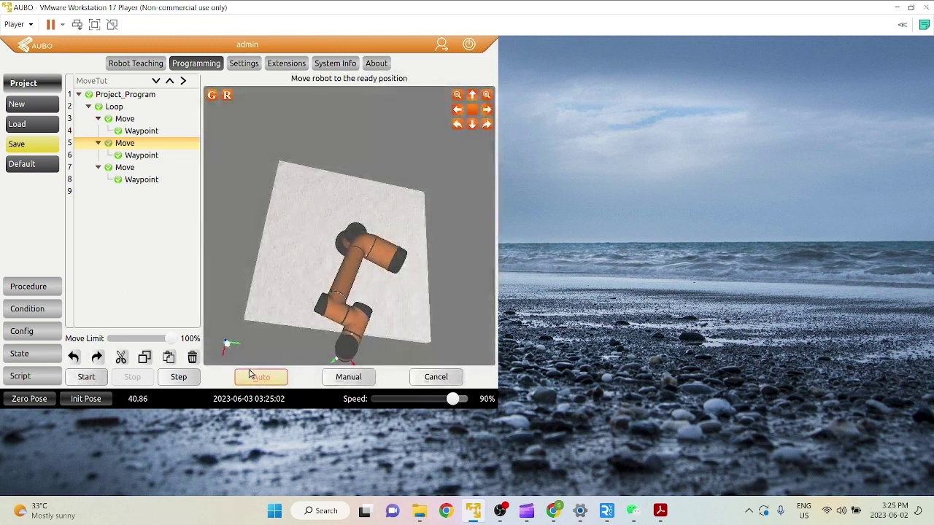
left_click(81, 378)
left_click(28, 234)
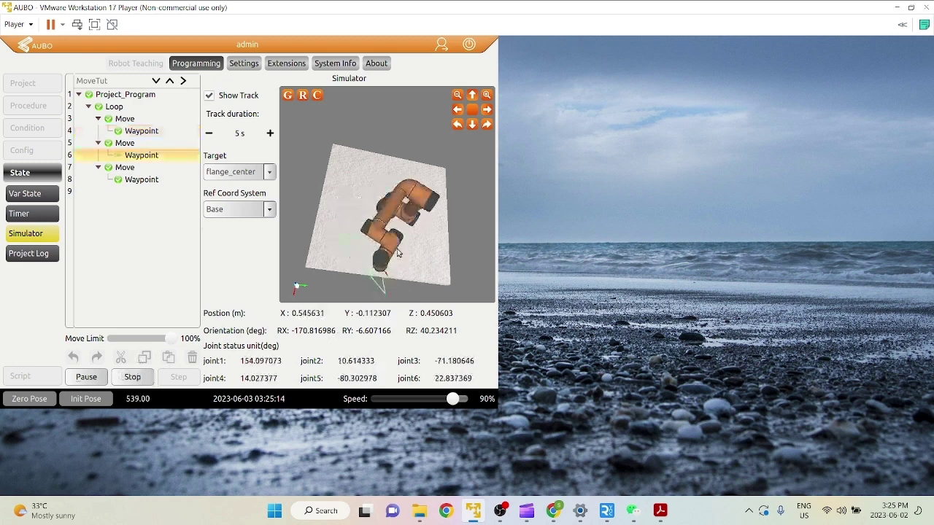
scroll(398, 253, "up", 2)
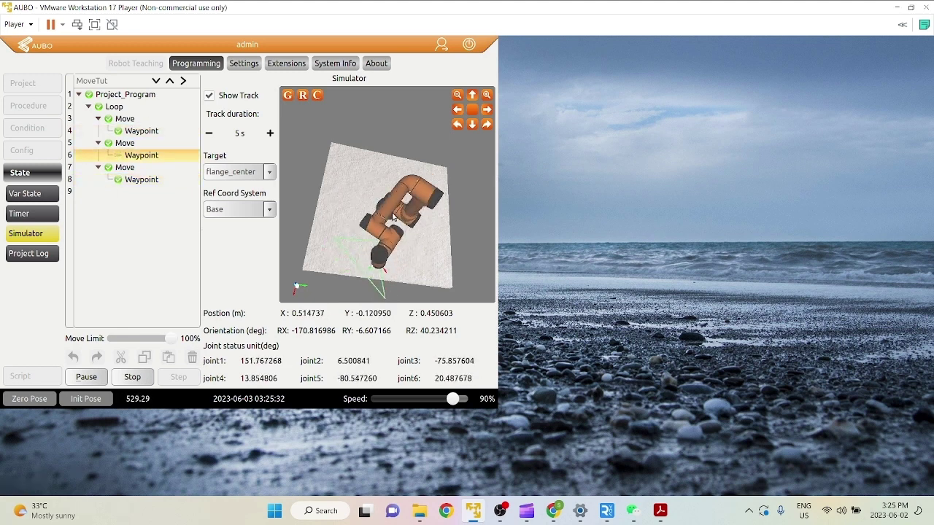
Stop the run, enter a 0.1 m blend radius for the middle Move, and save its condition
left_click(132, 376)
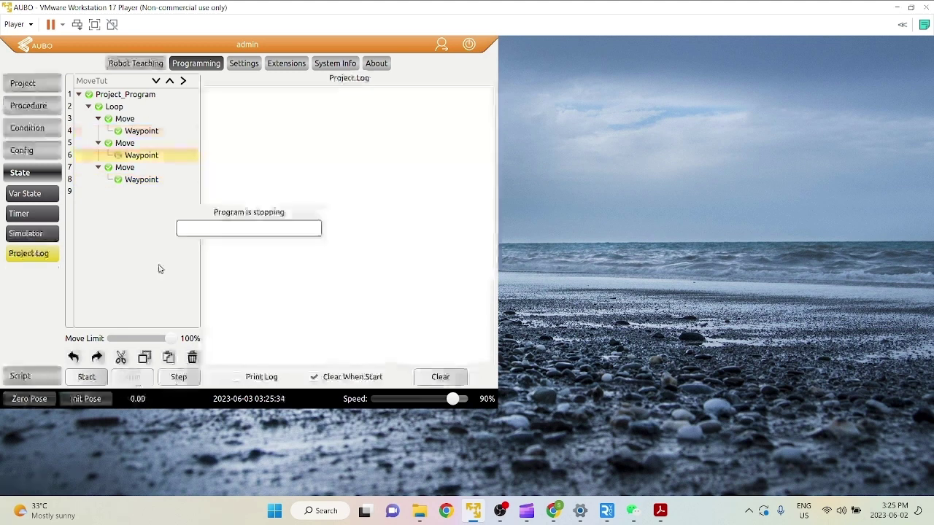
left_click(128, 144)
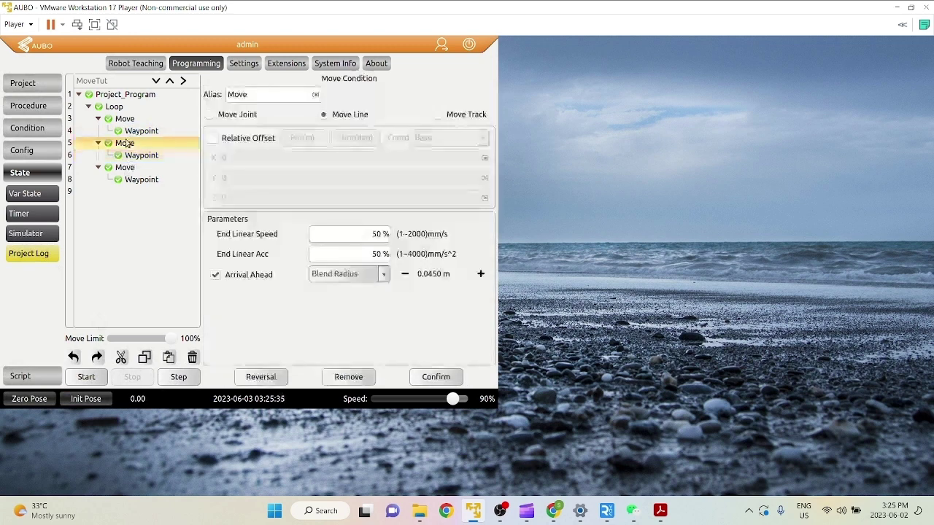
left_click(435, 274)
type("0.05")
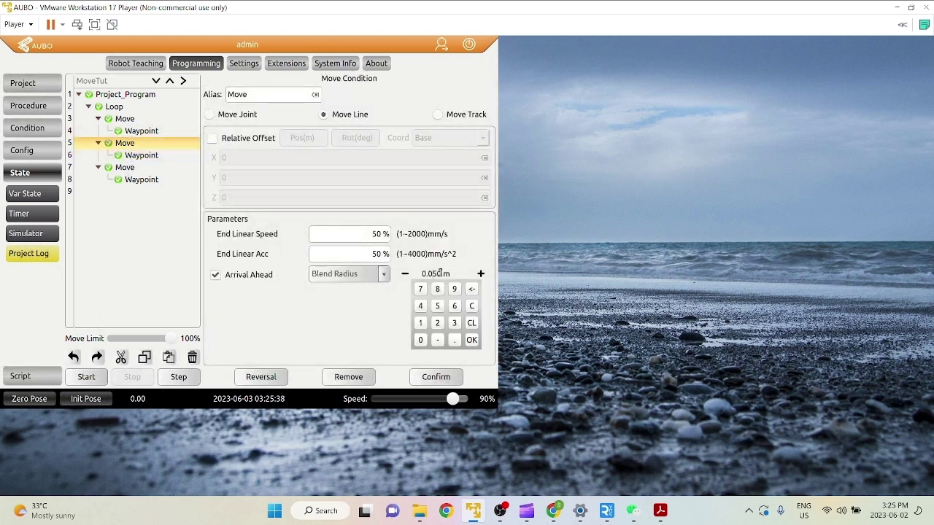
key("BackSpace")
left_click(471, 340)
left_click(415, 377)
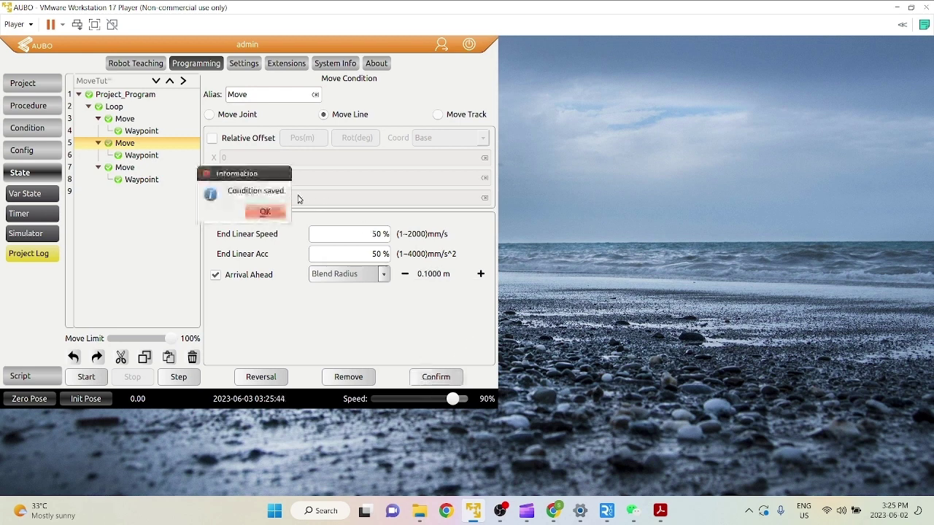
left_click(264, 213)
left_click(87, 376)
left_click(266, 212)
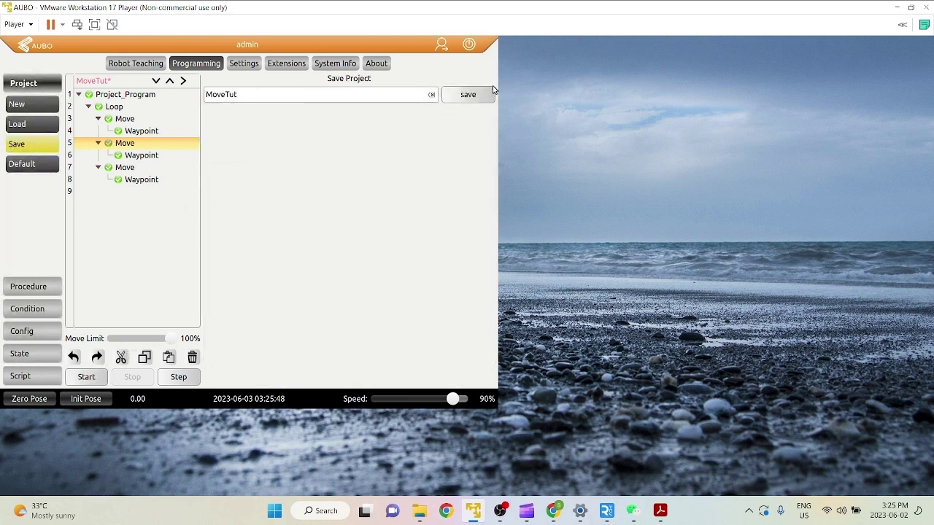
Save MoveTut, watch the 0.1 m blend run in the simulator, then stop it
left_click(465, 97)
left_click(270, 214)
left_click(87, 376)
left_click(34, 233)
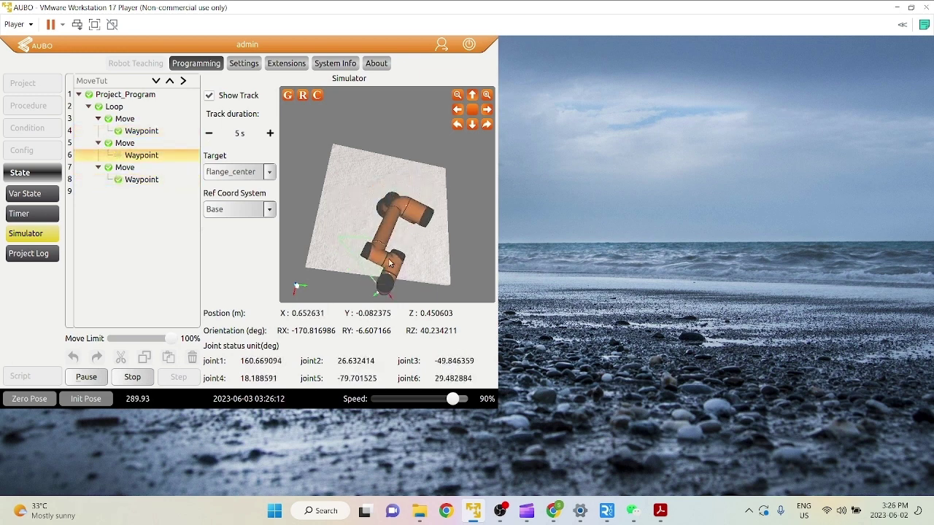
left_click(132, 378)
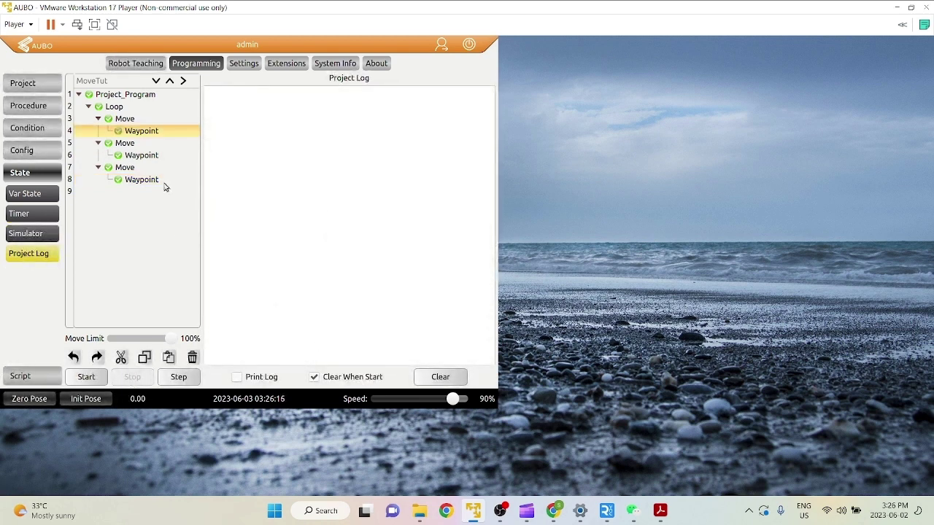
Select the third Move node (row 7) in MoveTut to show its linear-move settings
left_click(144, 170)
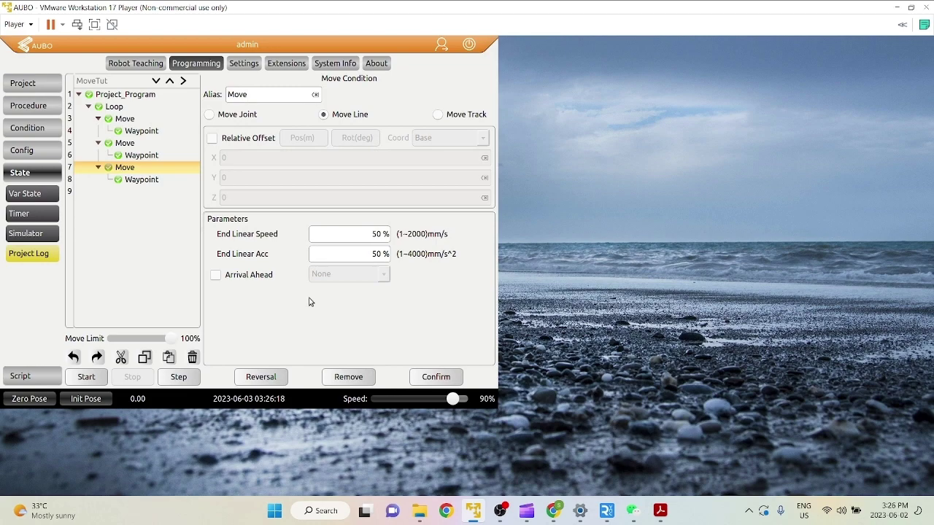